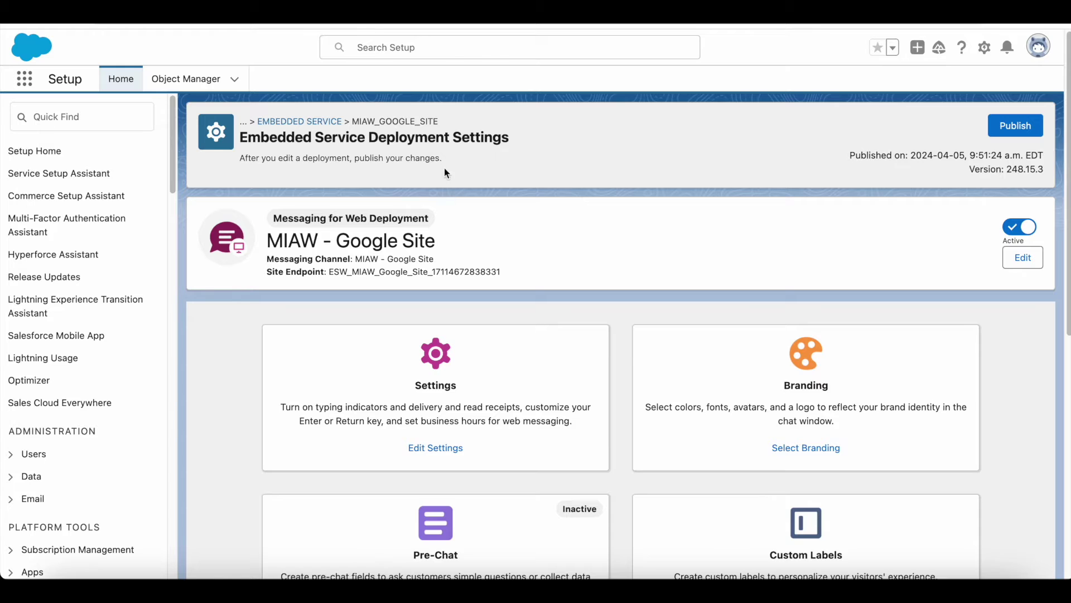
scroll(410, 207, down, 1)
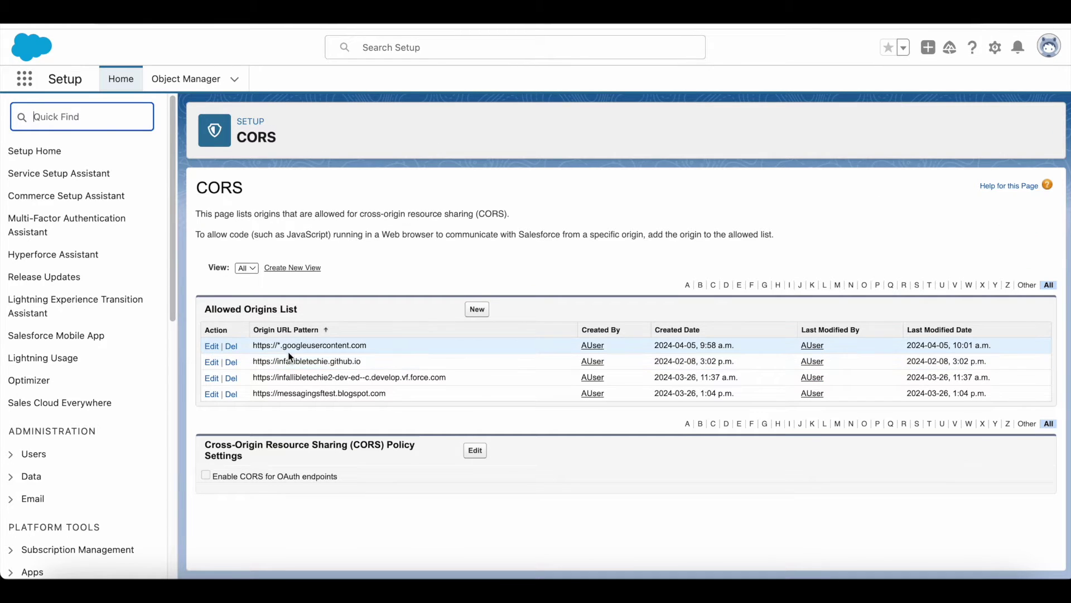
drag(283, 346, 358, 346)
click(280, 346)
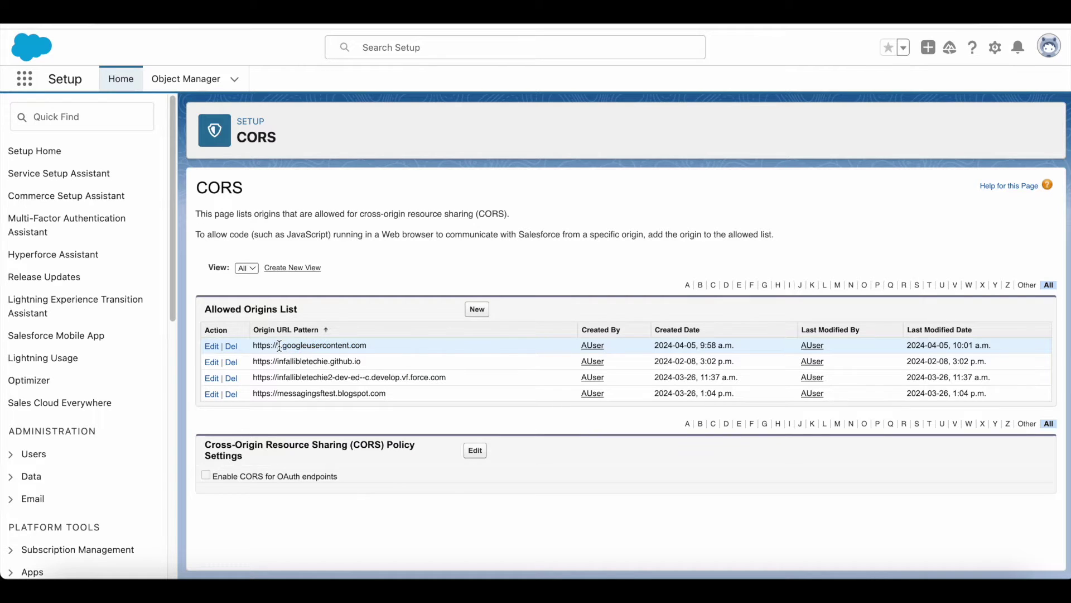
drag(282, 346, 277, 346)
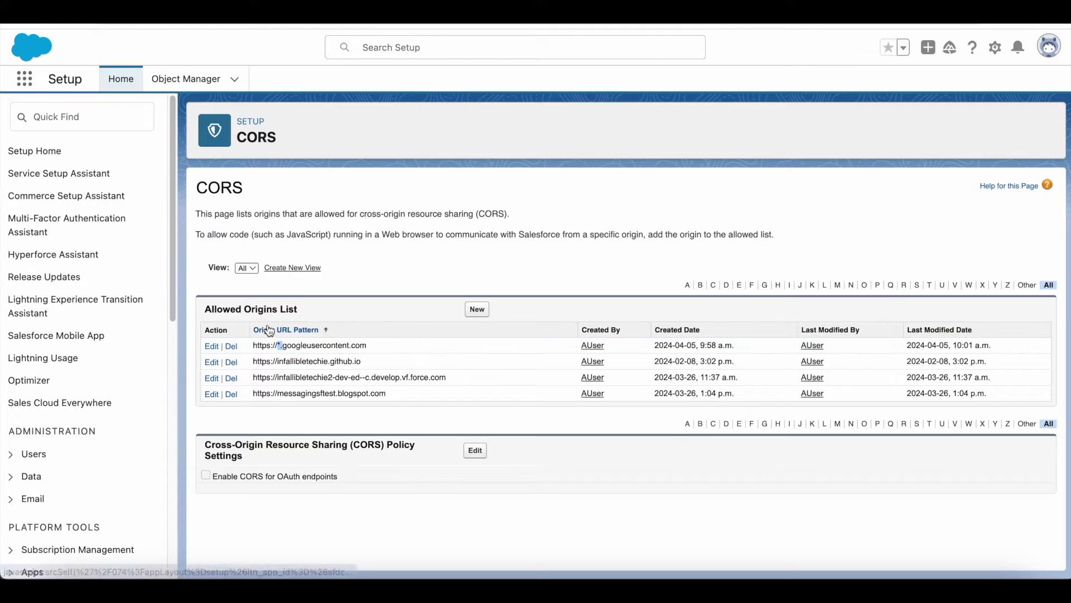
click(380, 348)
drag(380, 347, 240, 349)
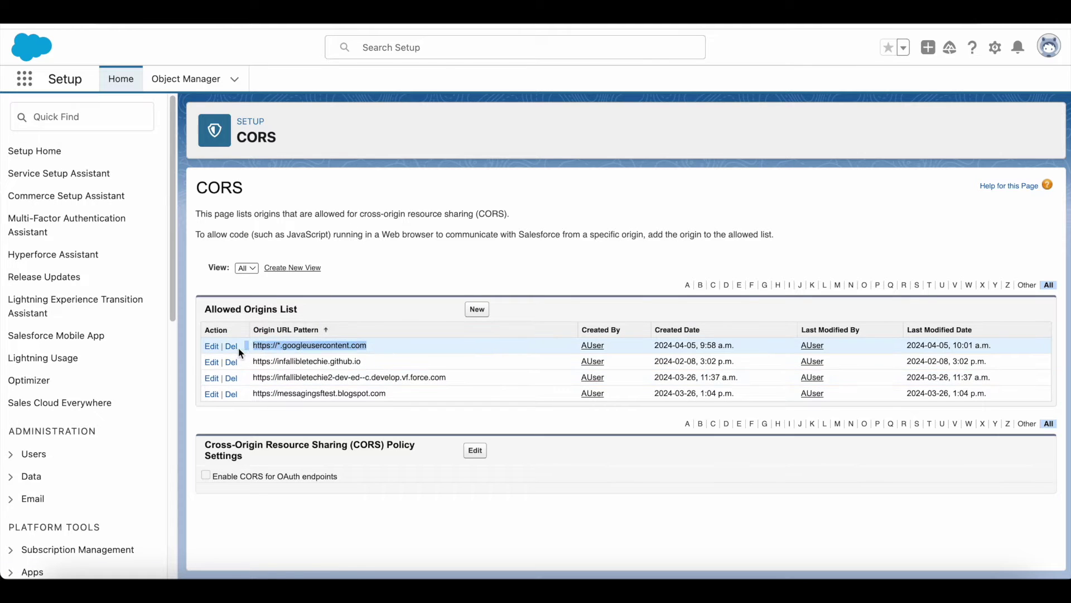
click(273, 348)
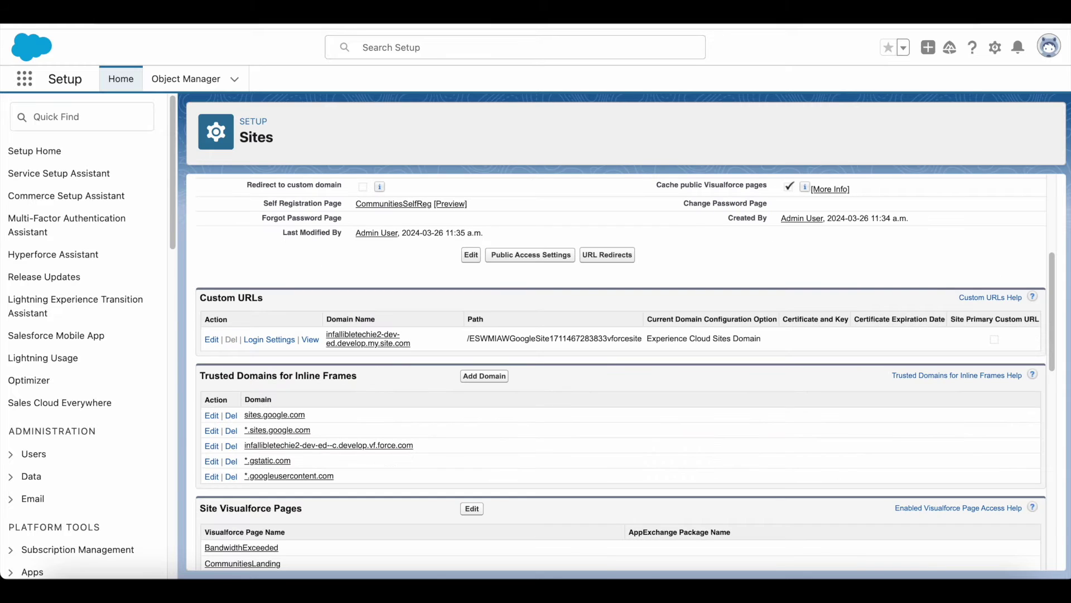
Review the ESW_MIAW_Google_Site site's details under Sites and Domains, including its Trusted Domains for Inline Frames.
scroll(93, 195, down, 15)
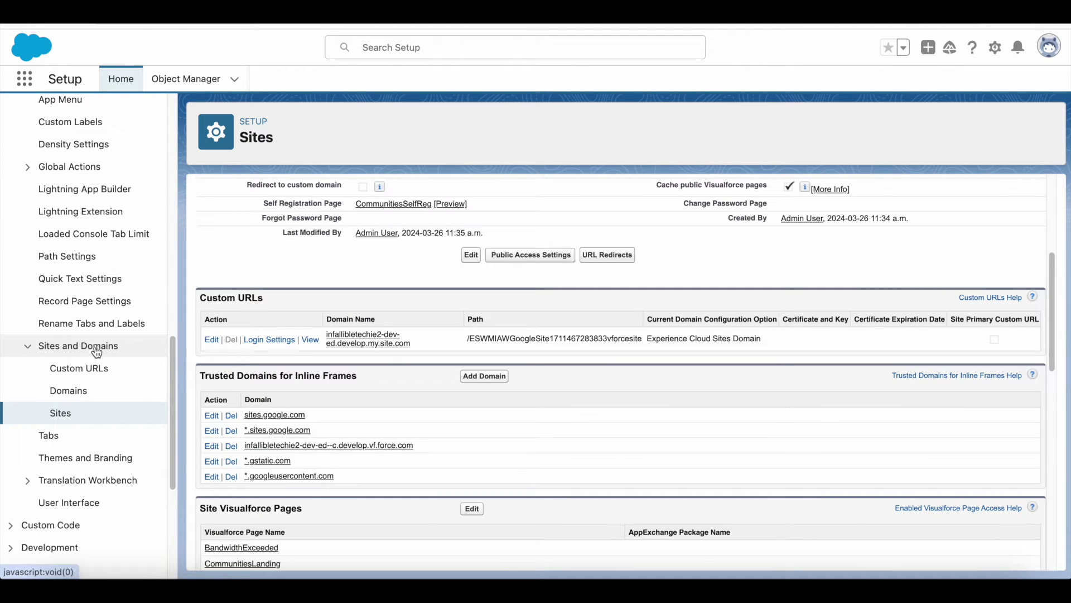
scroll(310, 383, up, 5)
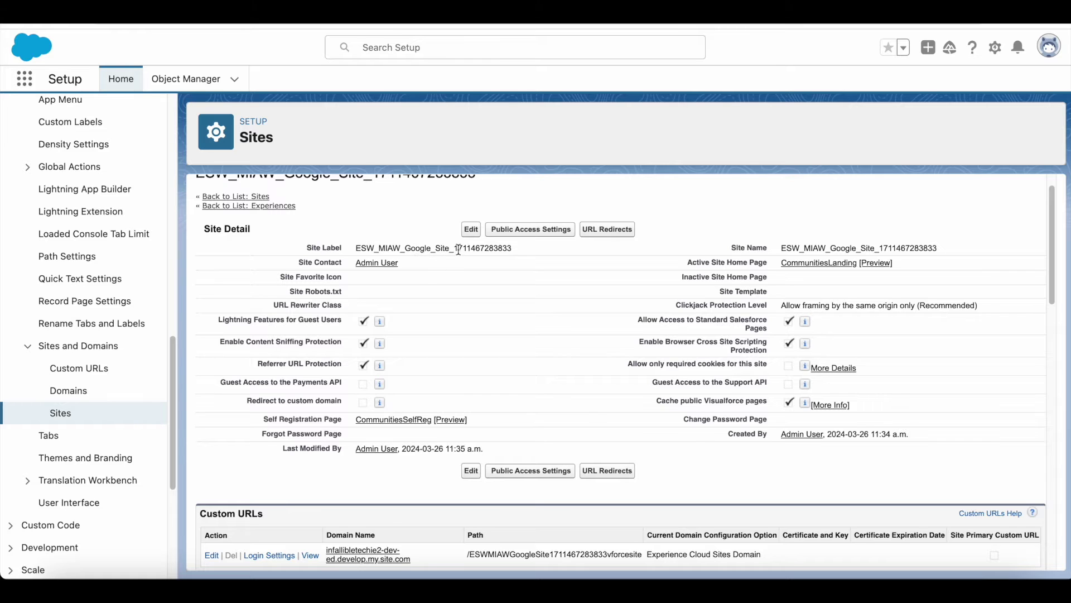
drag(454, 249, 507, 248)
scroll(541, 319, down, 5)
drag(200, 334, 356, 335)
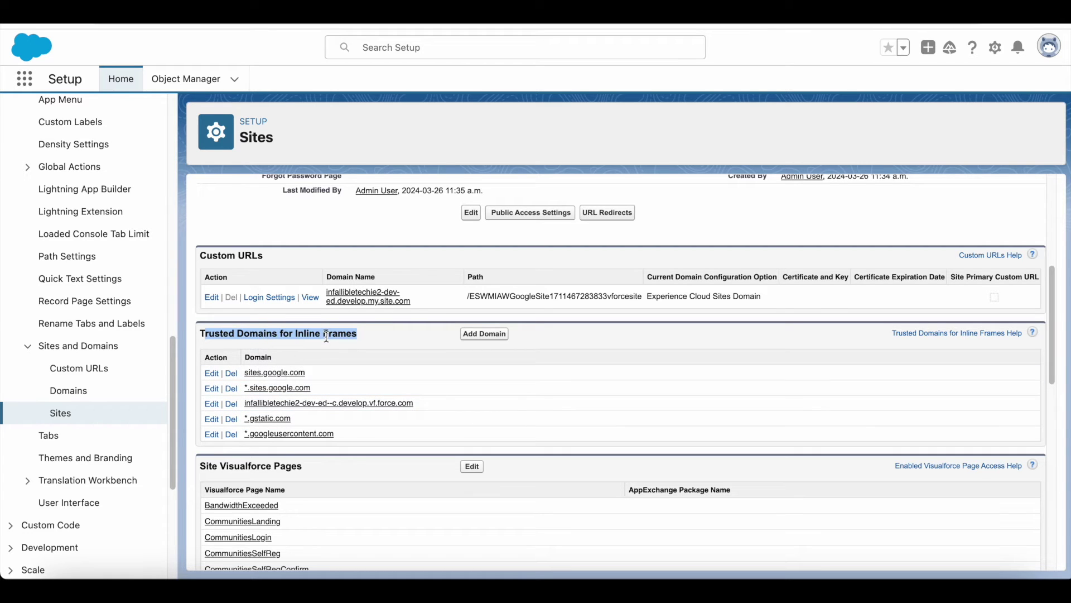
scroll(351, 341, up, 5)
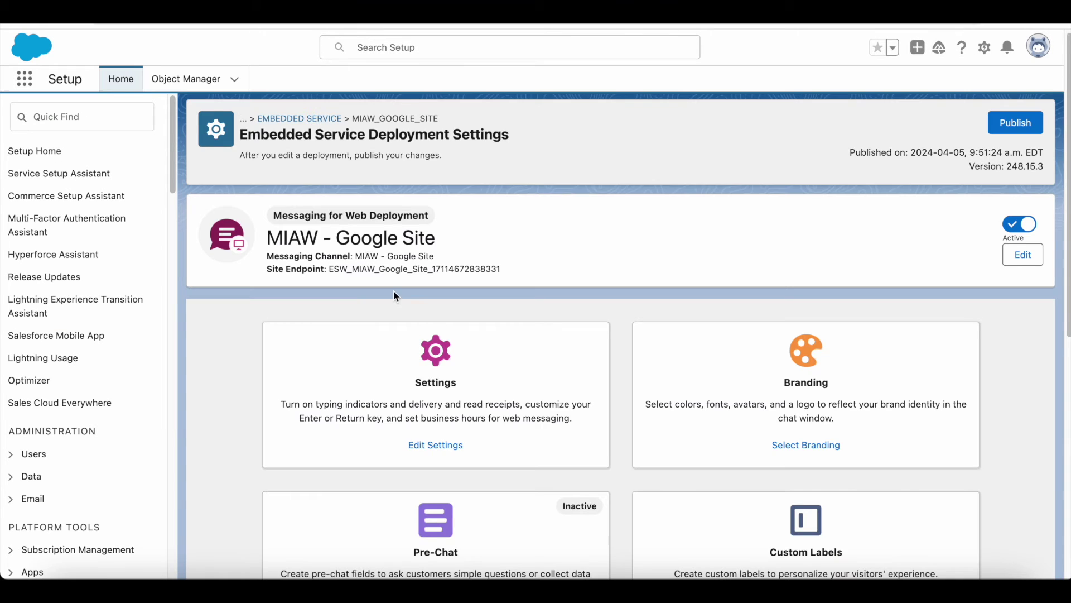
Open the MIAW - Google Site deployment's code snippet page and examine the chat code snippet.
scroll(392, 289, down, 5)
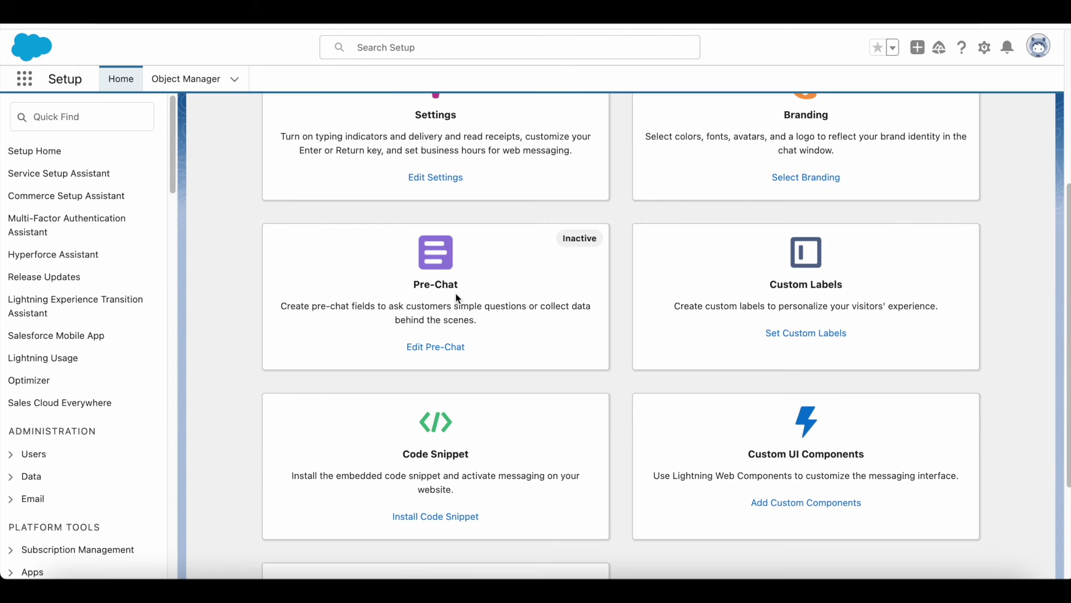
scroll(438, 356, down, 3)
click(443, 359)
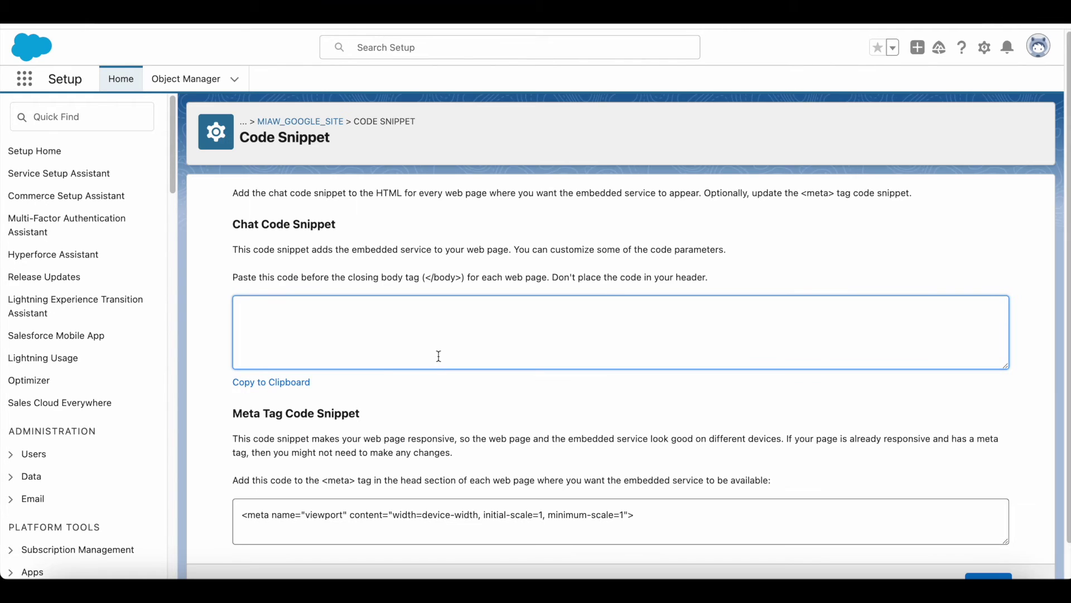
drag(247, 312, 709, 355)
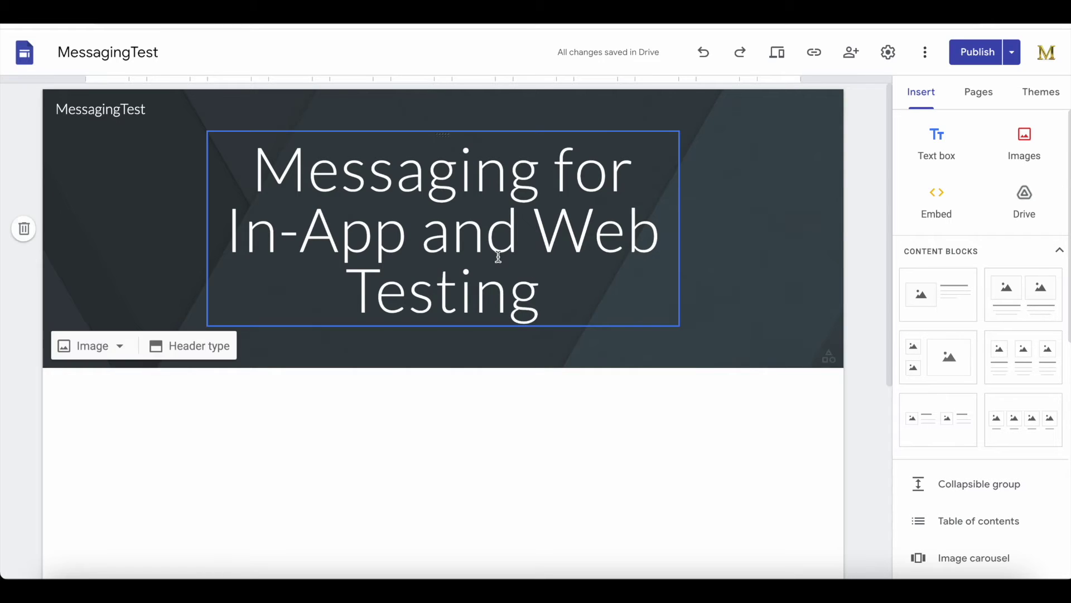
Switch to the MessagingTest page in Google Sites and inspect the embed block's HTML from start to end, leaving it unedited.
scroll(755, 325, down, 2)
click(622, 383)
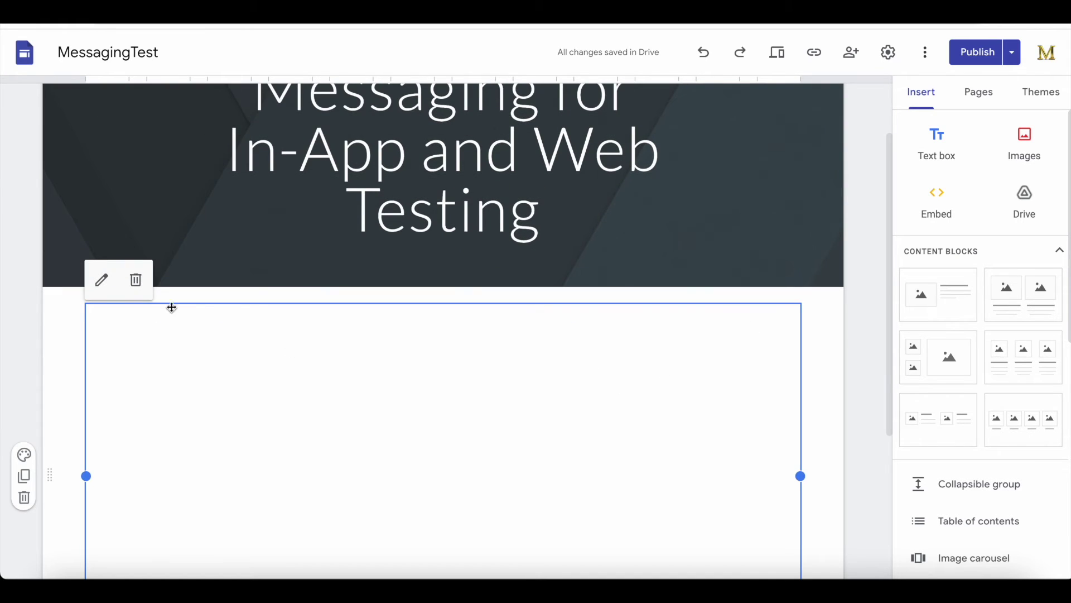
click(102, 280)
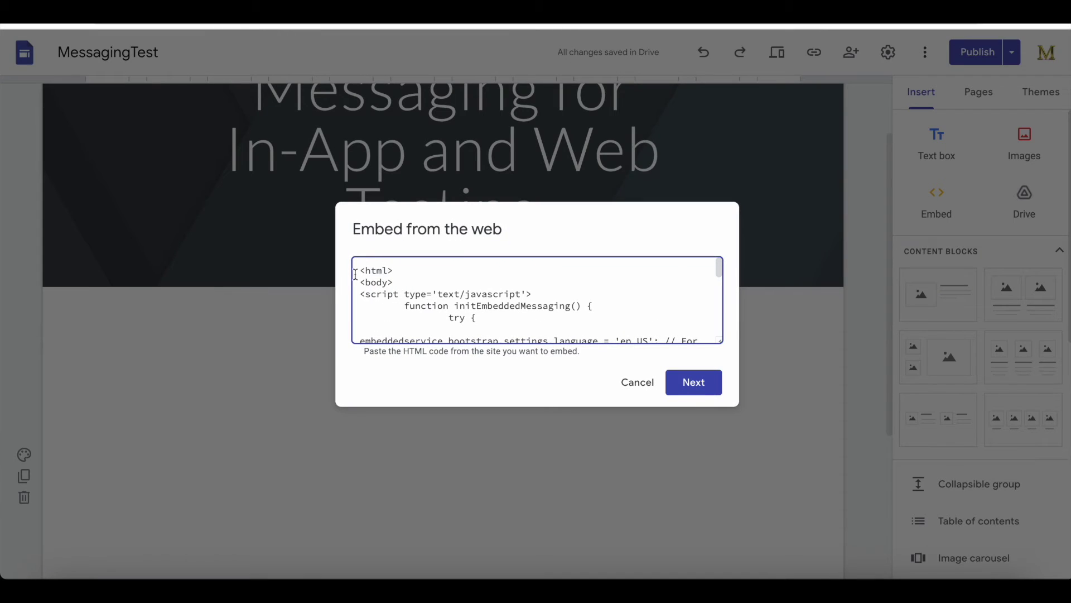
drag(365, 294, 531, 316)
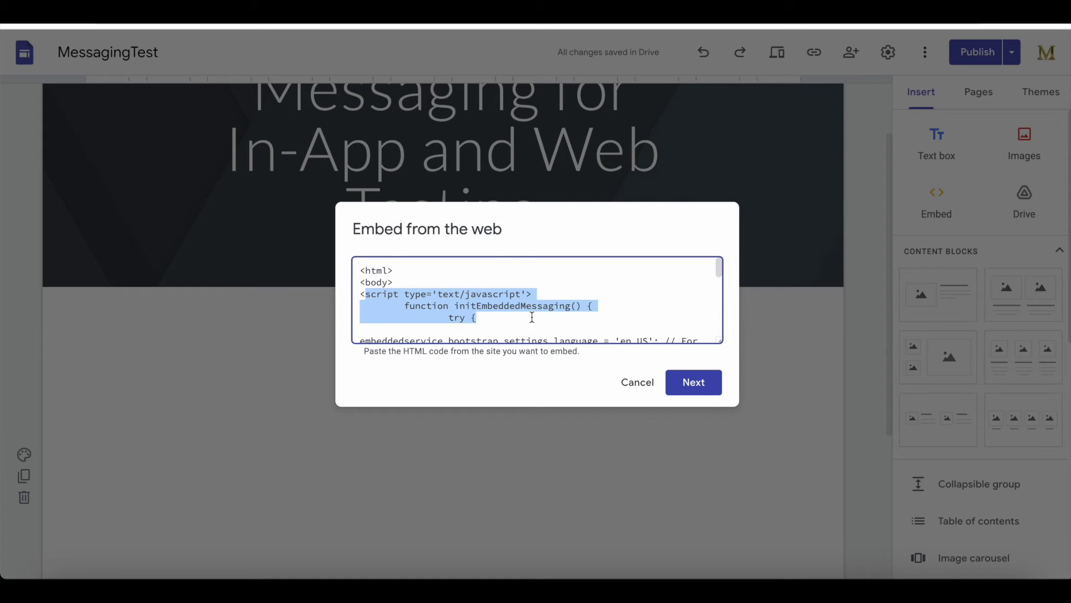
scroll(547, 331, down, 10)
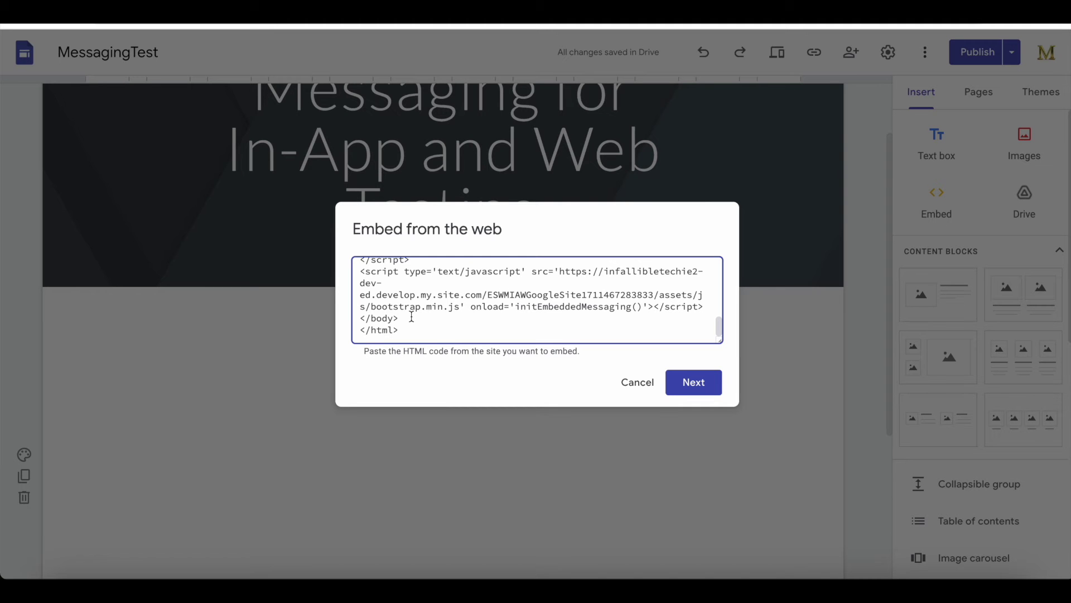
drag(411, 316, 344, 331)
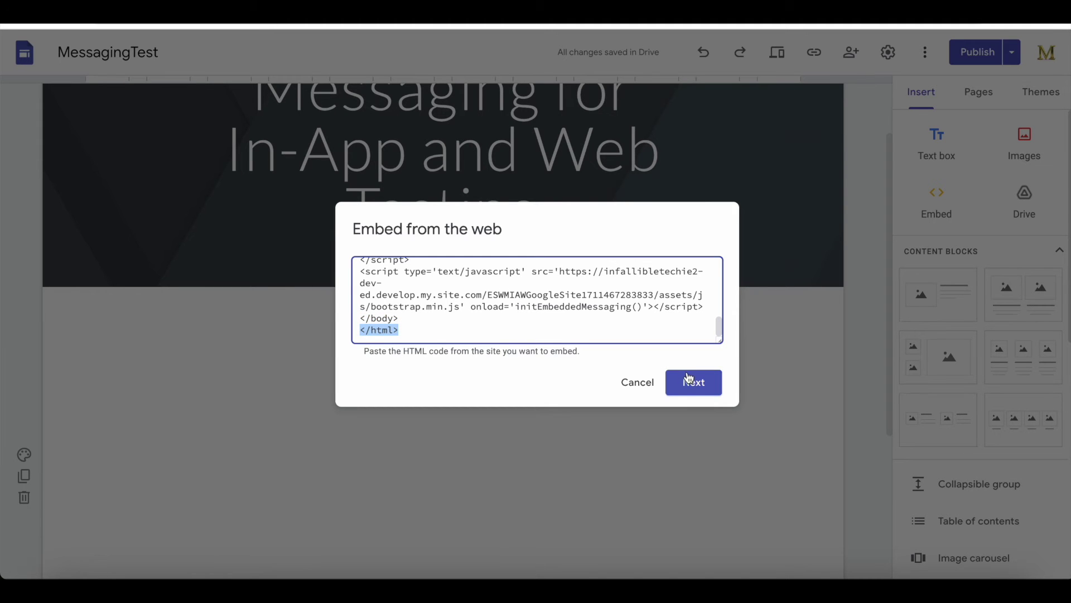
click(637, 383)
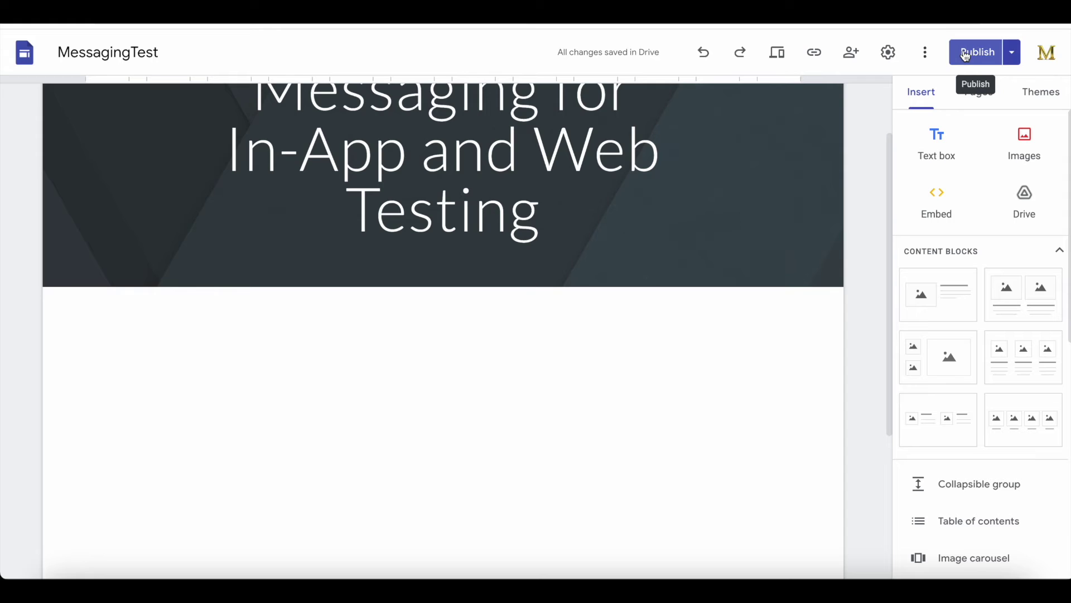
Switch to the published MessagingTest site, open its chat window and send the message "Test".
click(351, 578)
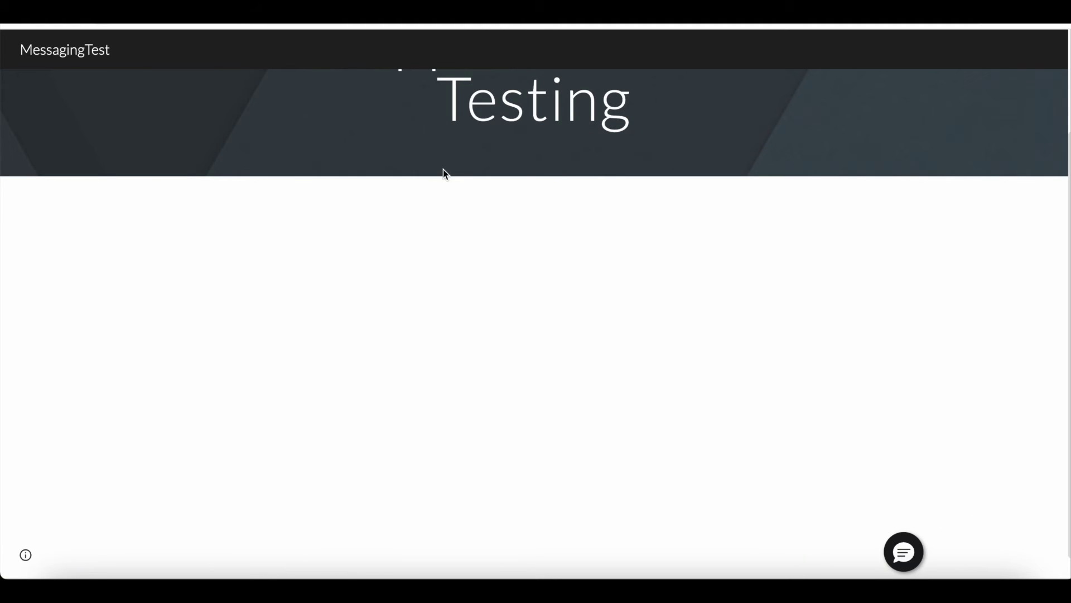
mouse_move(502, 24)
click(906, 559)
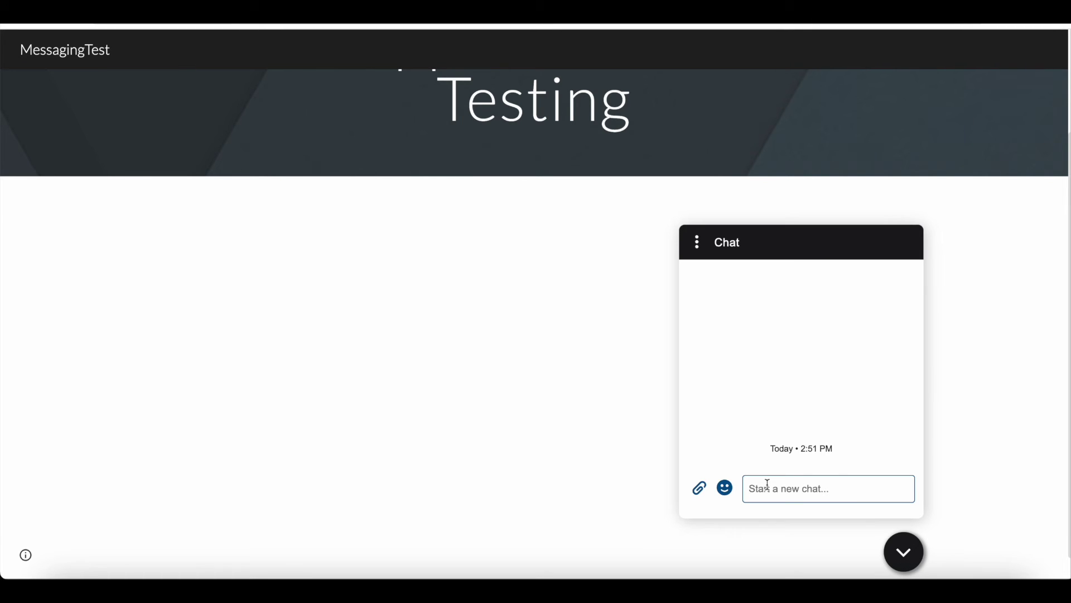
text(Test)
key(Return)
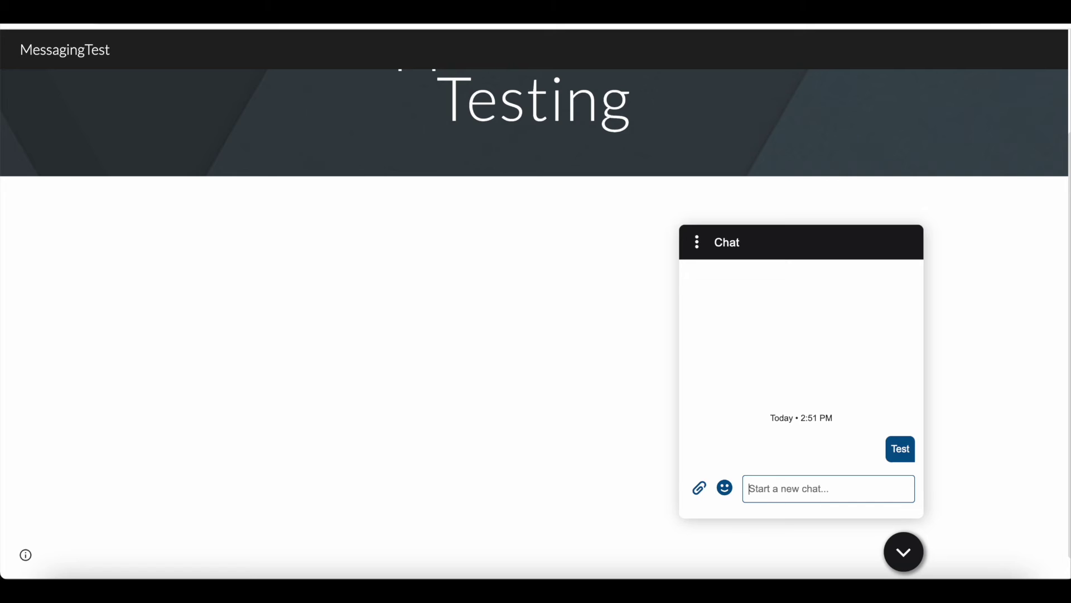
Switch back to Salesforce and open Cases in the Service Console.
click(302, 586)
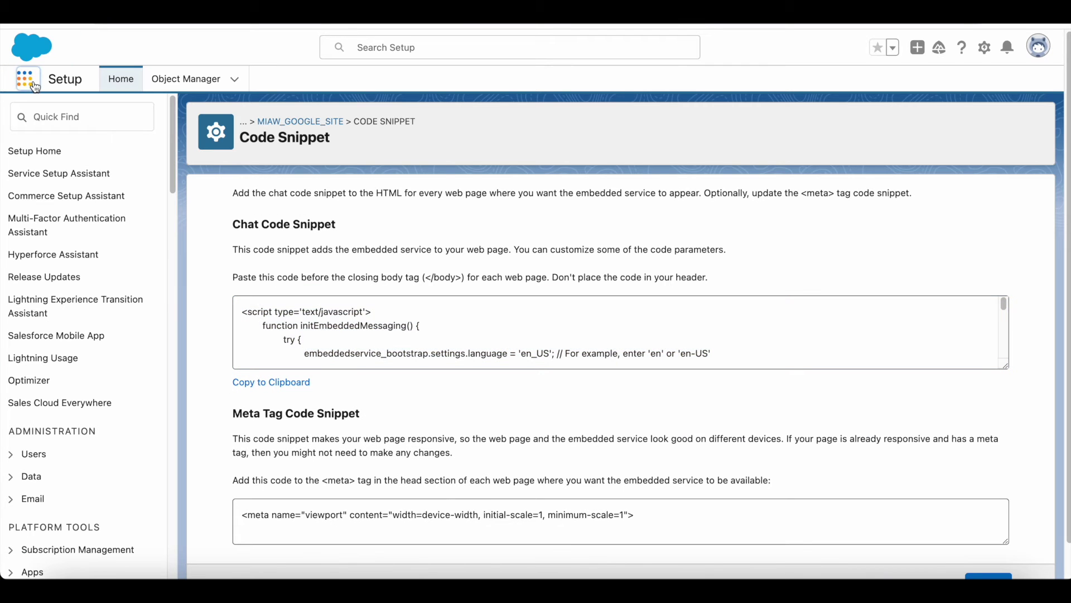
click(25, 80)
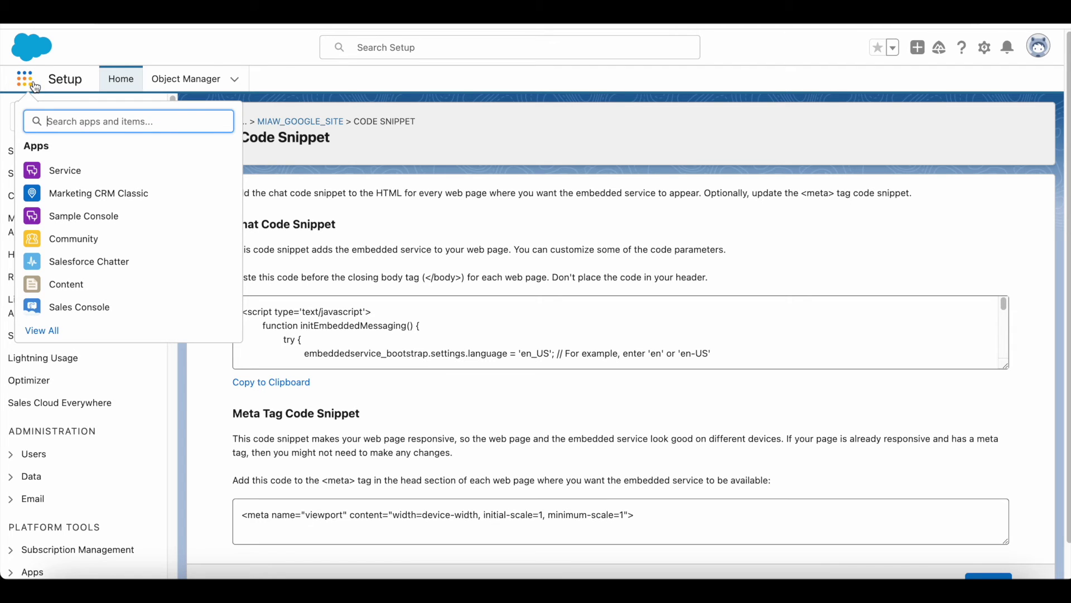
text(cases)
click(59, 206)
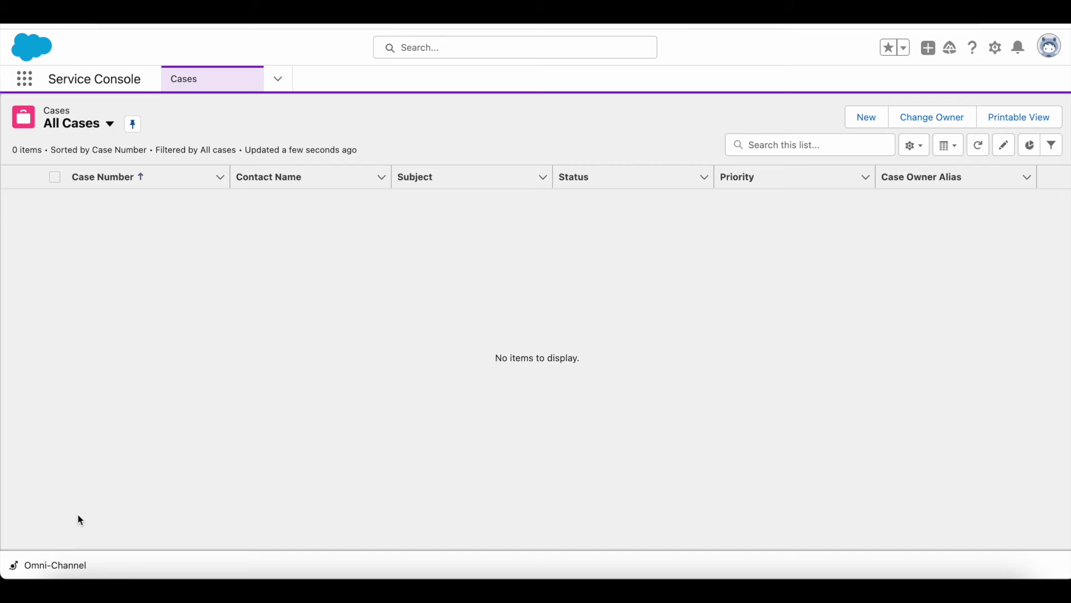
Open Omni-Channel and set the agent status to Messaging.
click(61, 565)
click(240, 257)
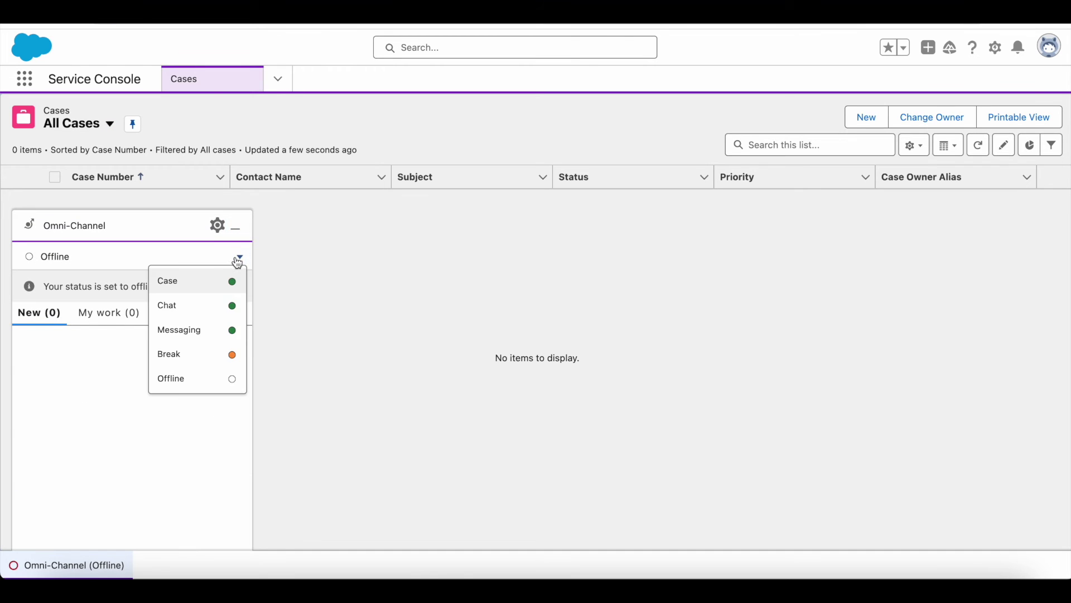
click(191, 331)
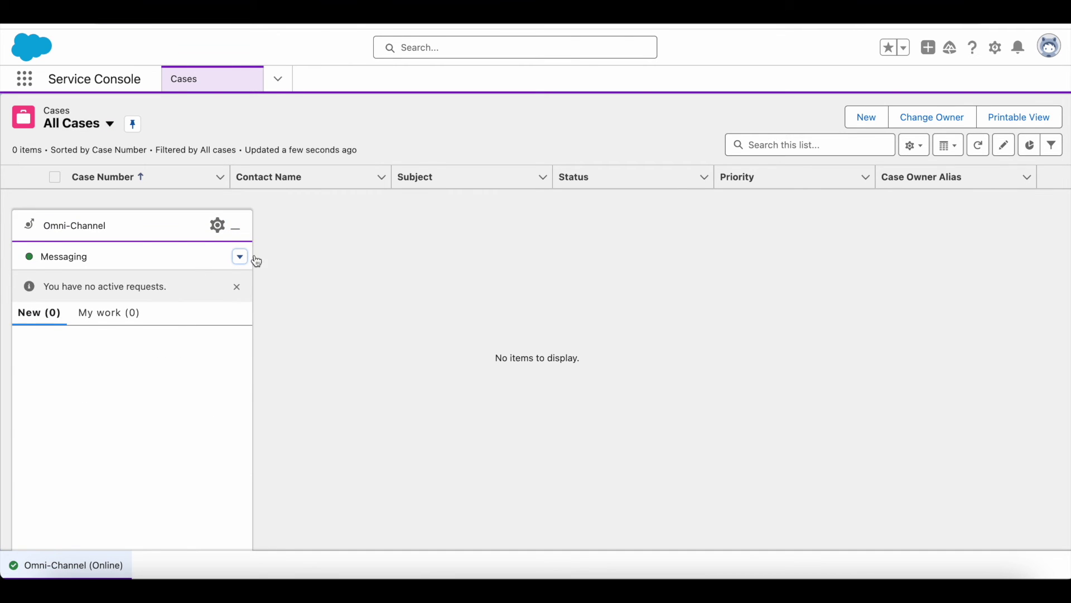
Accept the incoming messaging request, minimize Omni-Channel and send the reply "test from agent" in the conversation.
click(230, 319)
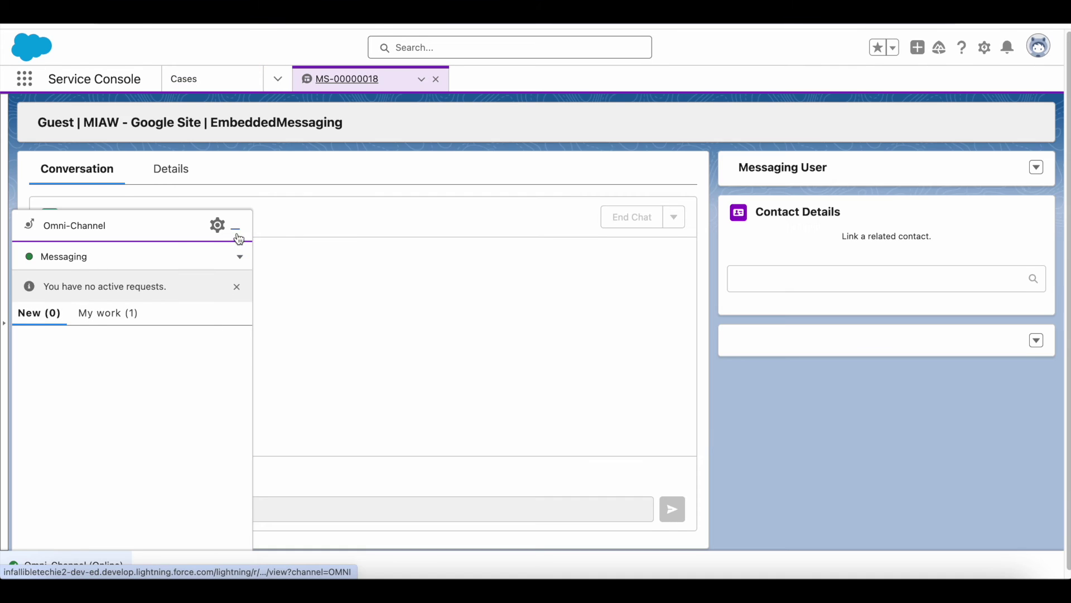
click(235, 228)
click(324, 502)
text(test )
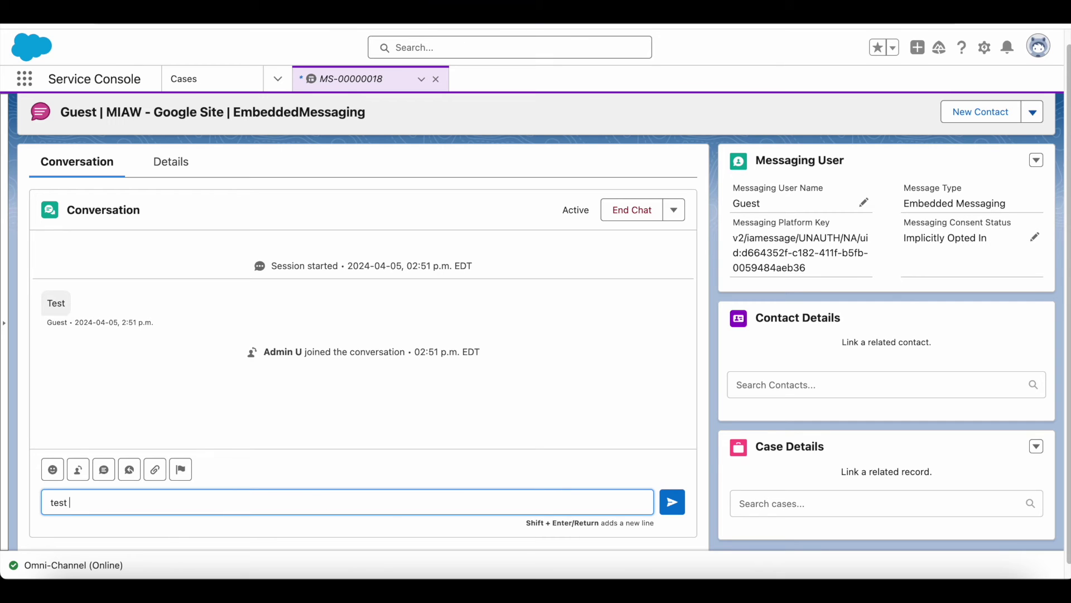
text(from agent)
key(Return)
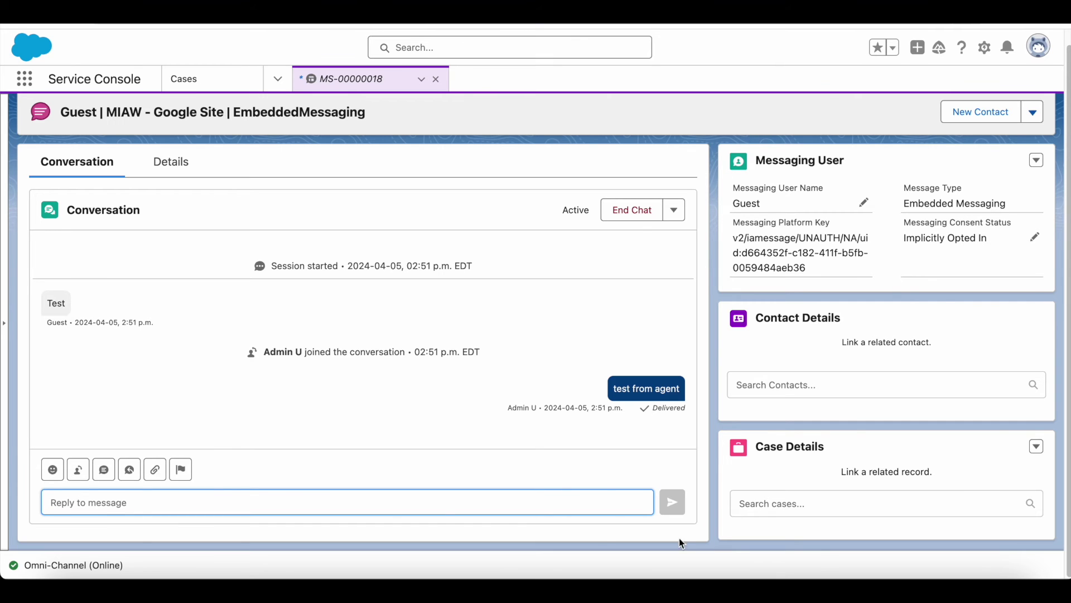
Switch to the published MessagingTest site and check the agent's reply in the chat window.
click(351, 590)
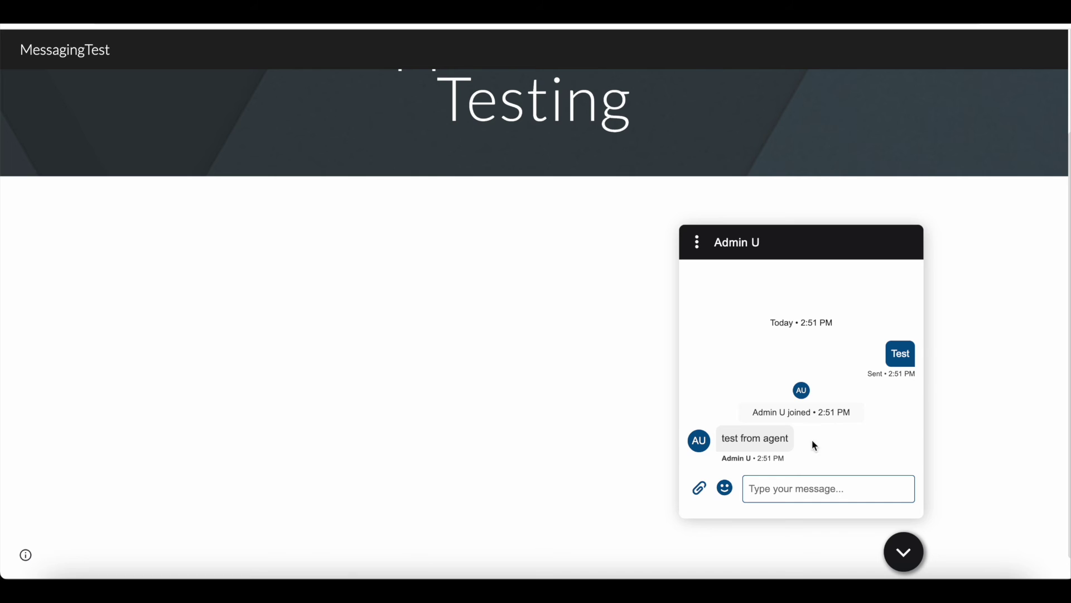
drag(788, 438, 722, 444)
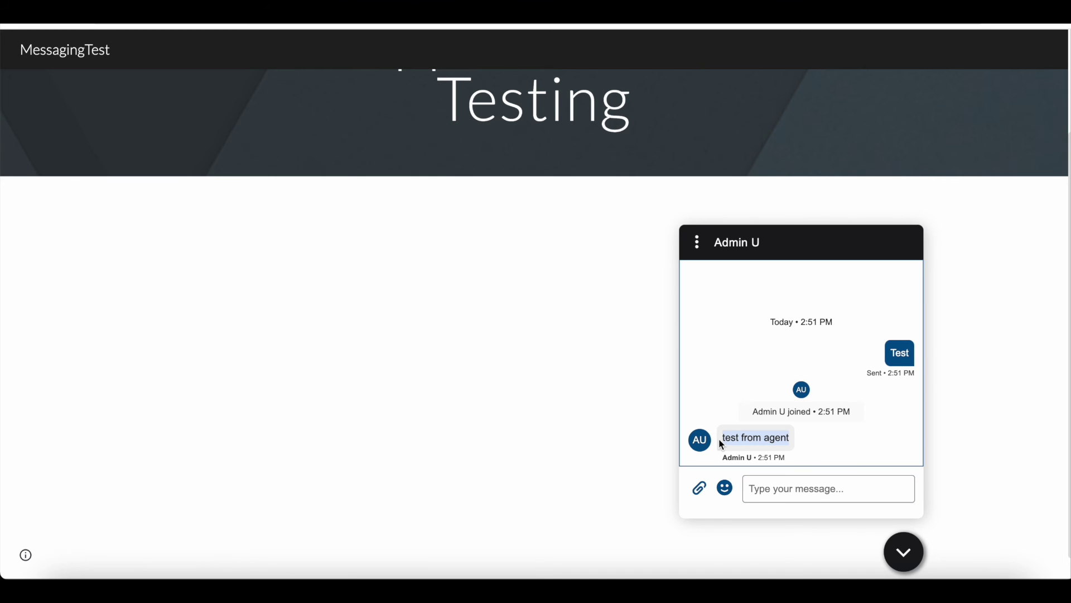